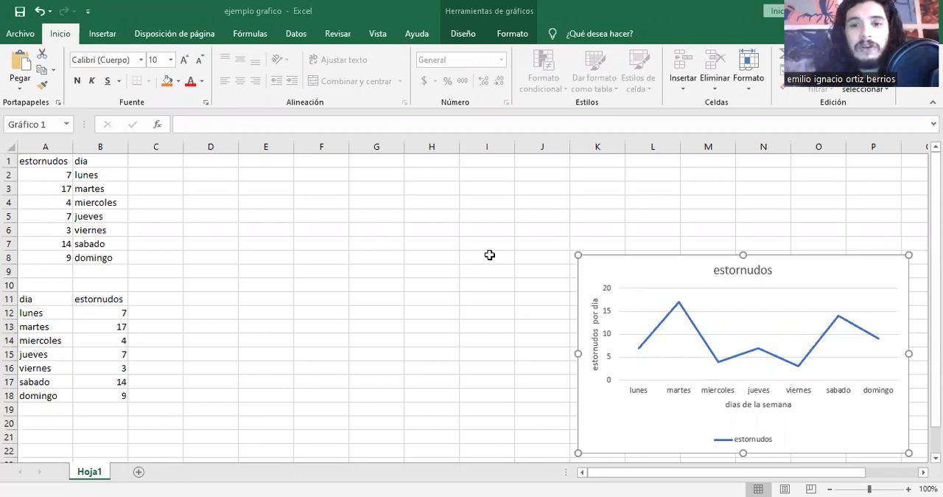
left_click_drag(699, 283, 539, 254)
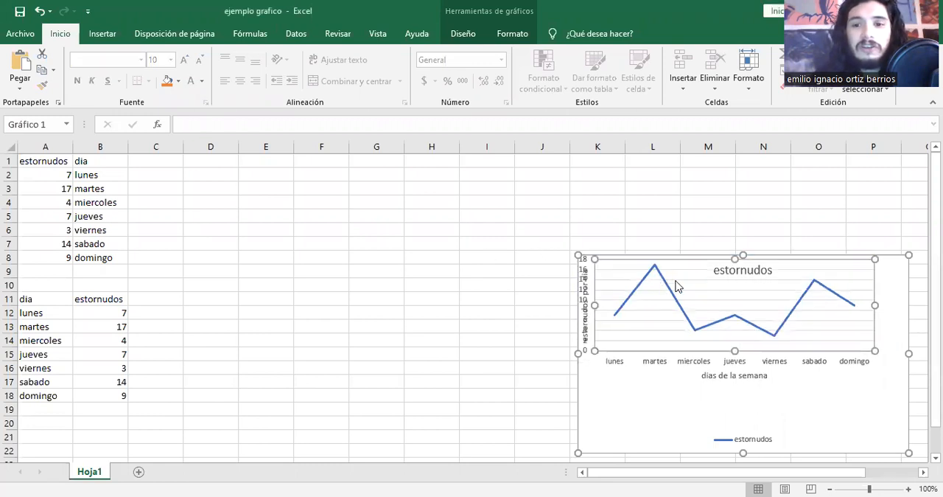
left_click(746, 289)
key("ctrl+z")
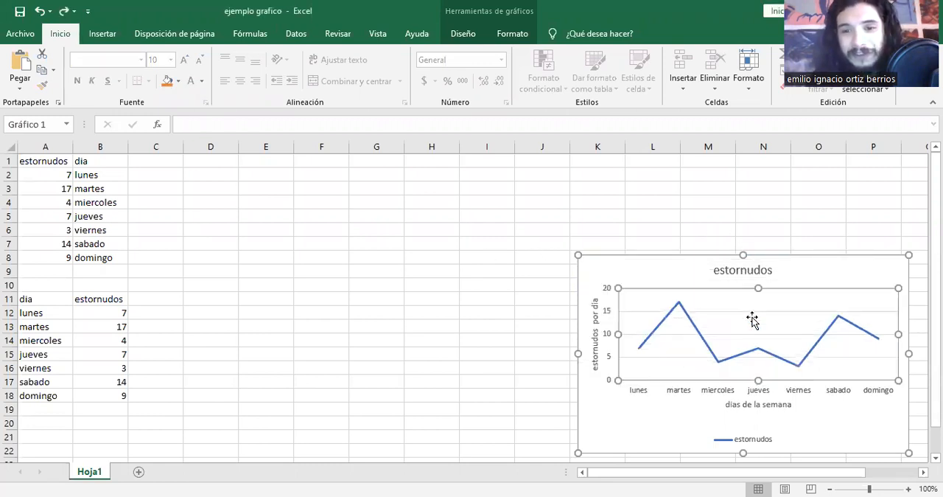
key("ctrl+z")
Reposition the existing estornudos line chart in the empty area around columns K to P, starting near row 8.
mouse_move(799, 237)
left_mouse_down()
mouse_move(728, 241)
mouse_move(518, 212)
mouse_move(737, 250)
mouse_move(748, 288)
mouse_move(776, 282)
left_mouse_up()
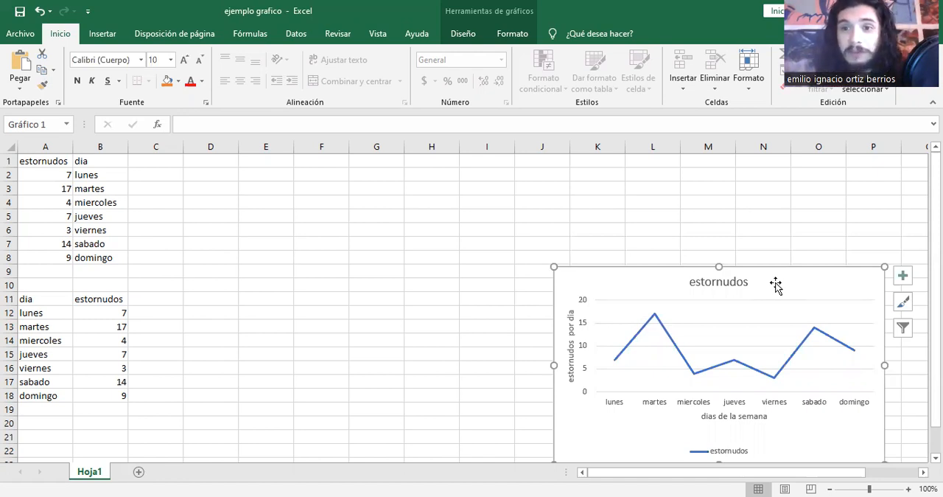
left_click_drag(777, 289, 789, 271)
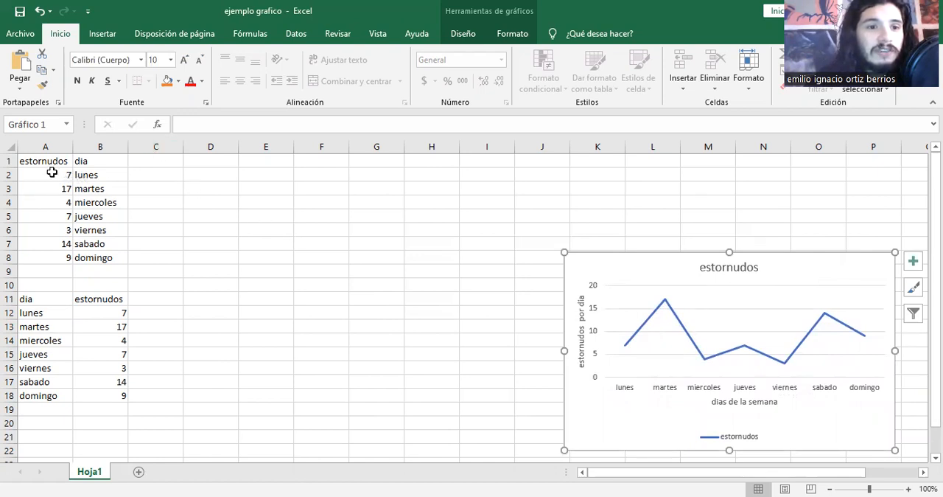
Insert the recommended line chart (Líneas) from the estornudos and dia data in A1:B8.
left_click_drag(37, 164, 105, 260)
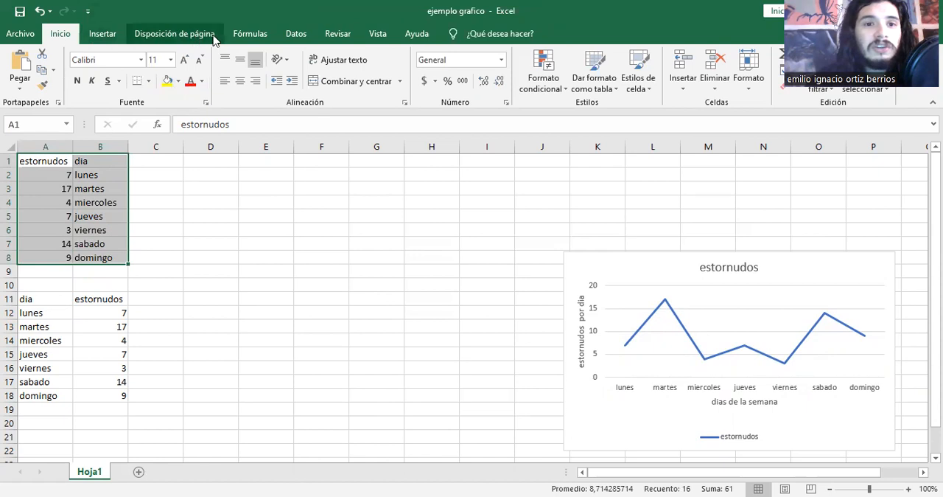
left_click(258, 38)
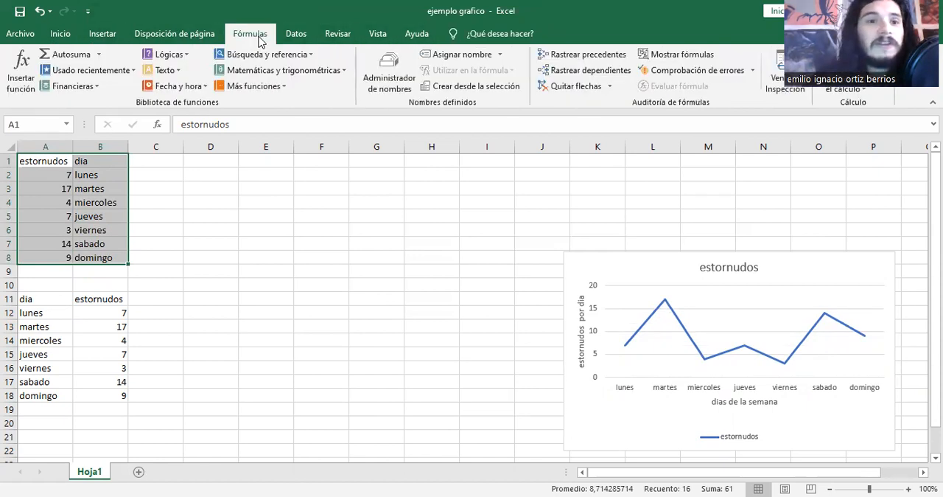
left_click(111, 37)
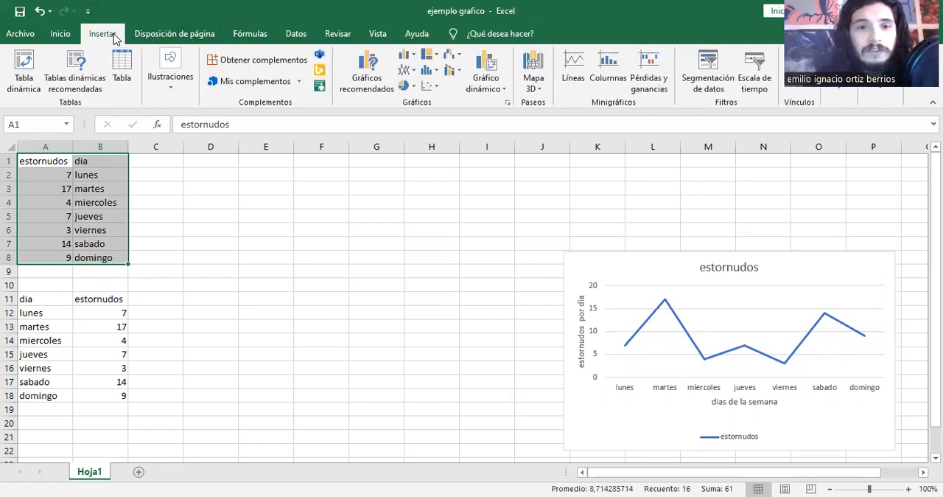
left_click(366, 81)
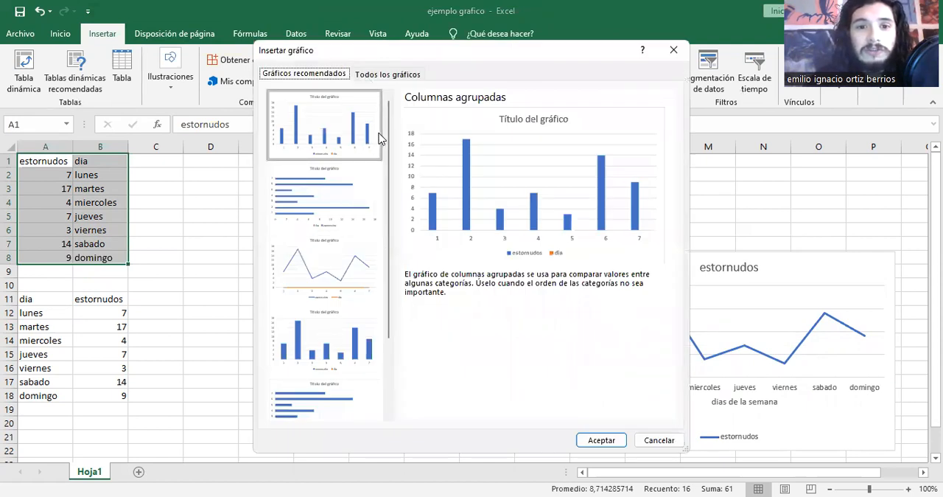
scroll(391, 170, "down", 1)
left_click_drag(389, 173, 376, 123)
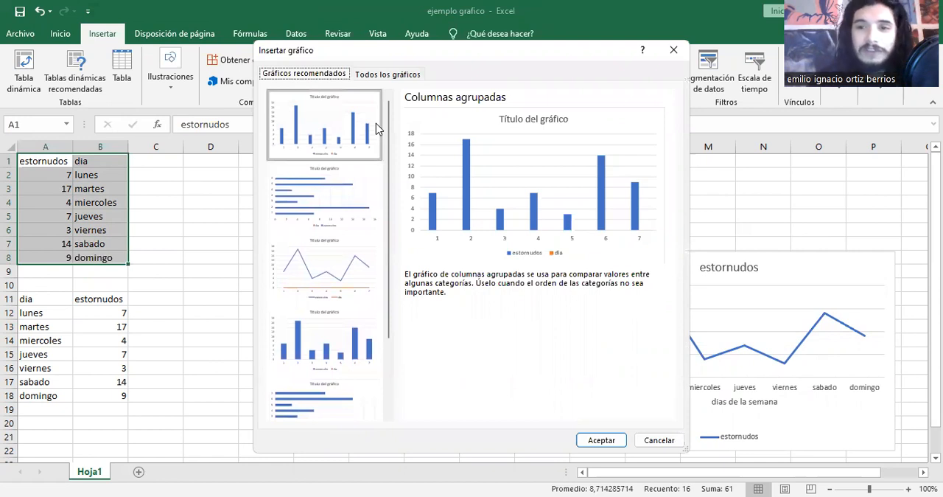
left_click(331, 276)
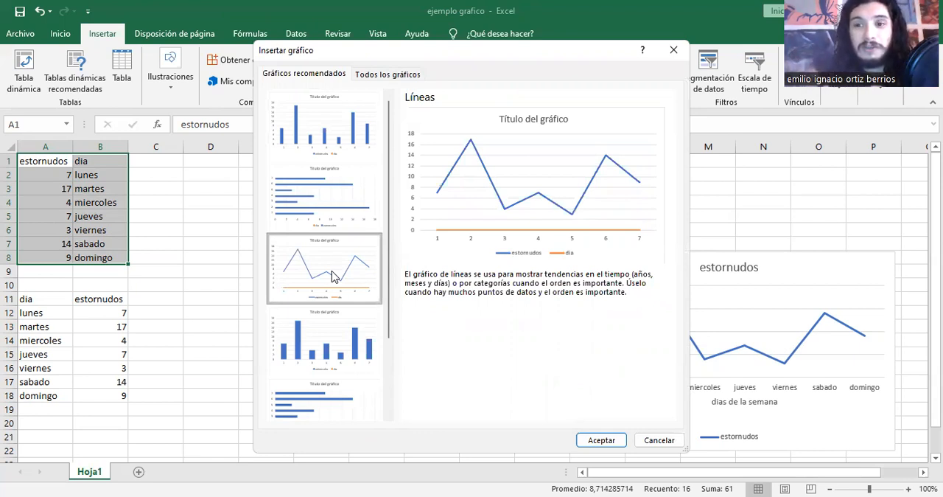
left_click(601, 440)
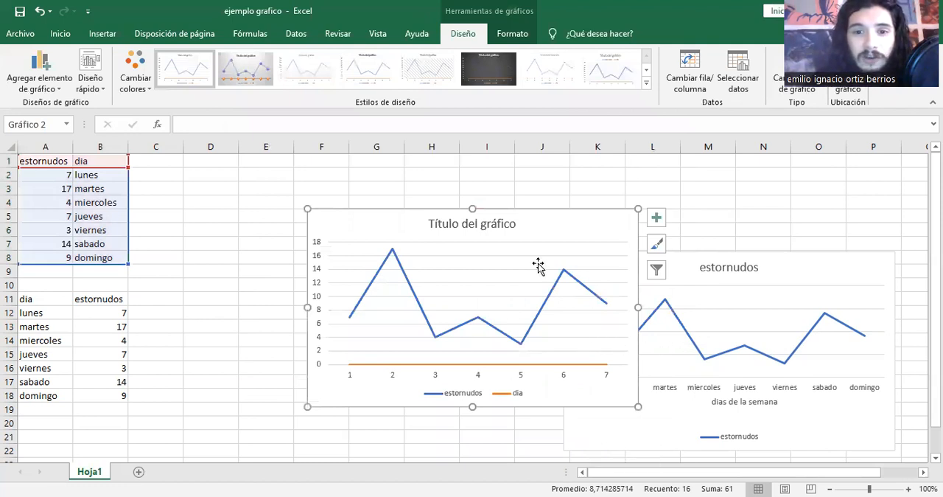
Arrange the new line chart and the existing estornudos chart side by side without overlap, to the right of the data.
left_click_drag(543, 238, 422, 257)
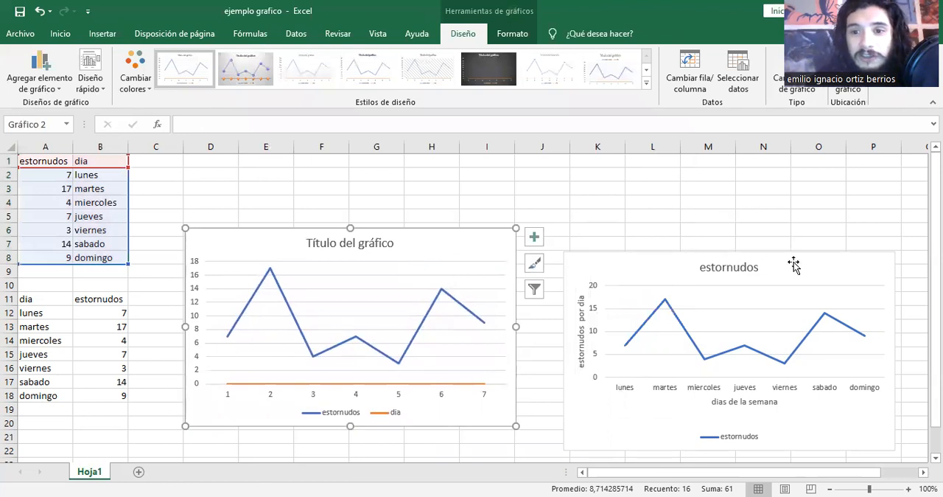
left_click_drag(793, 265, 811, 237)
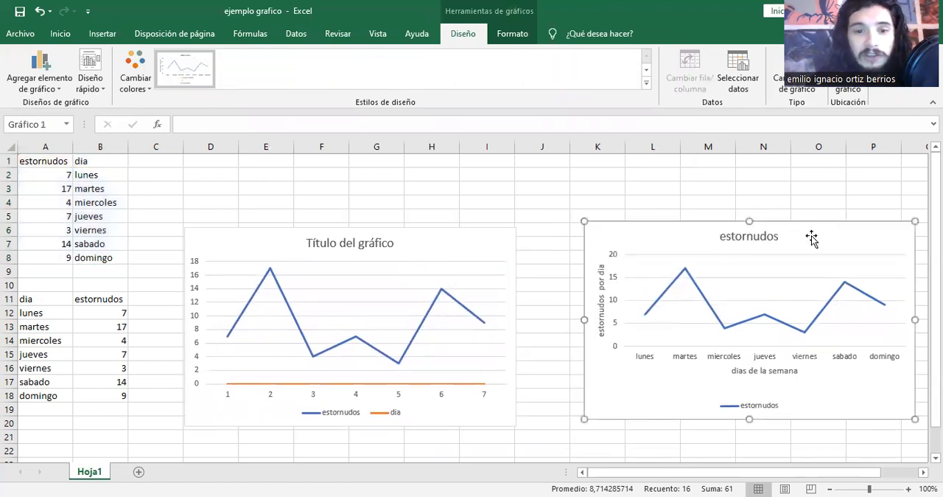
left_click_drag(462, 246, 470, 232)
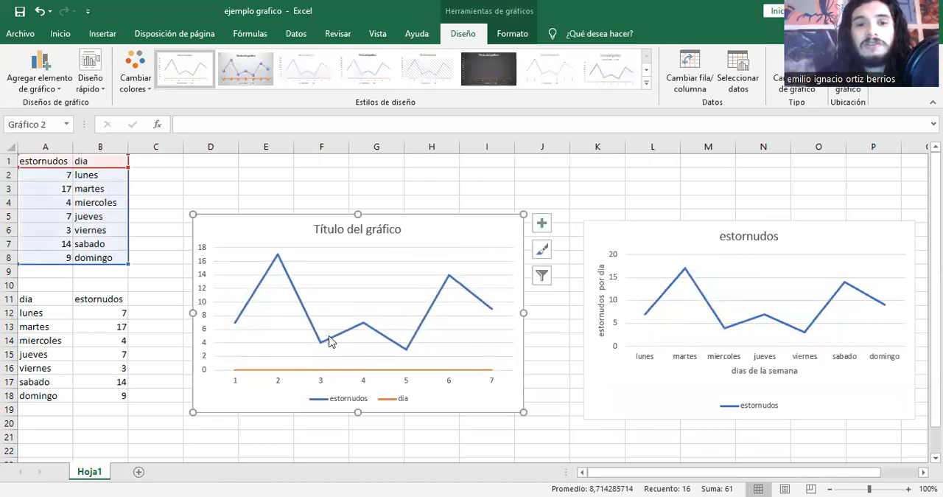
mouse_move(491, 313)
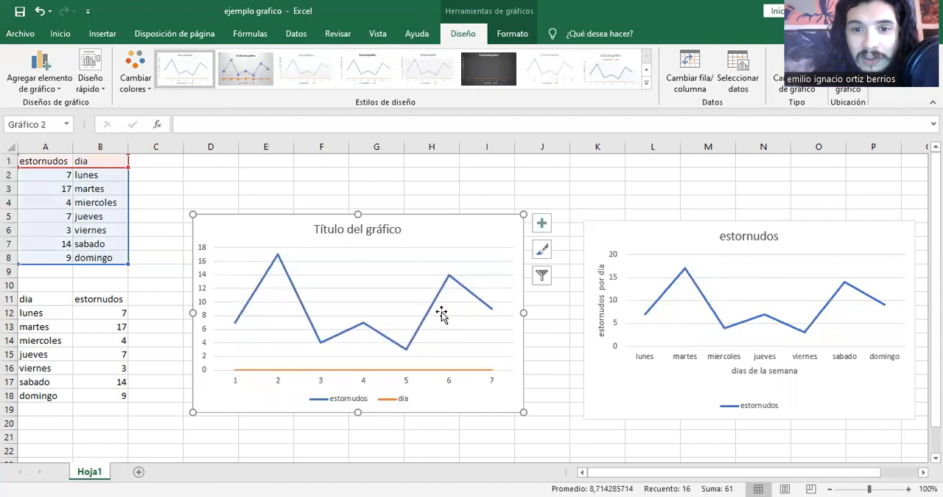
Remove the dia series from the new chart's data source, keeping only the estornudos series.
right_click(392, 292)
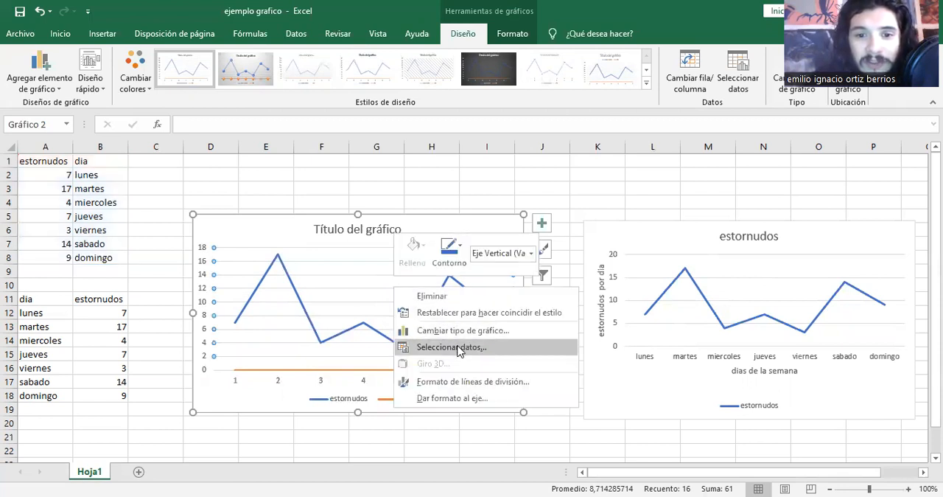
left_click(458, 348)
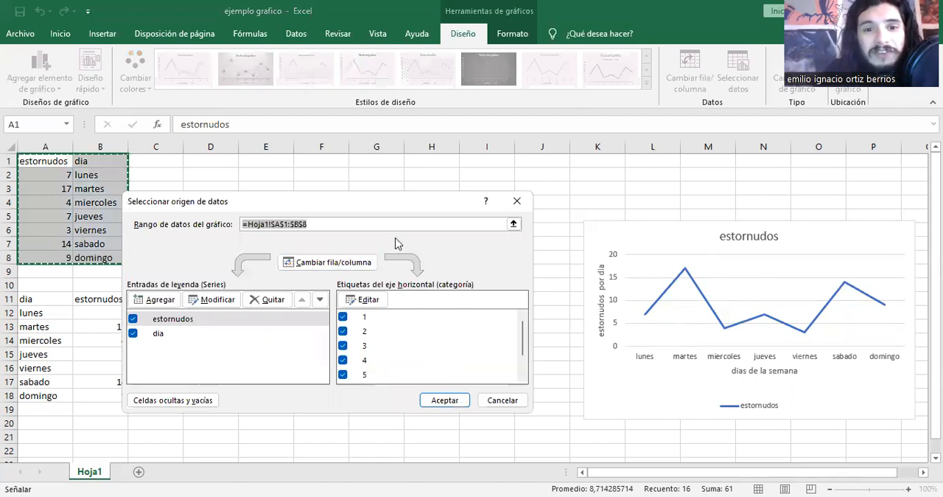
left_click_drag(423, 213, 549, 205)
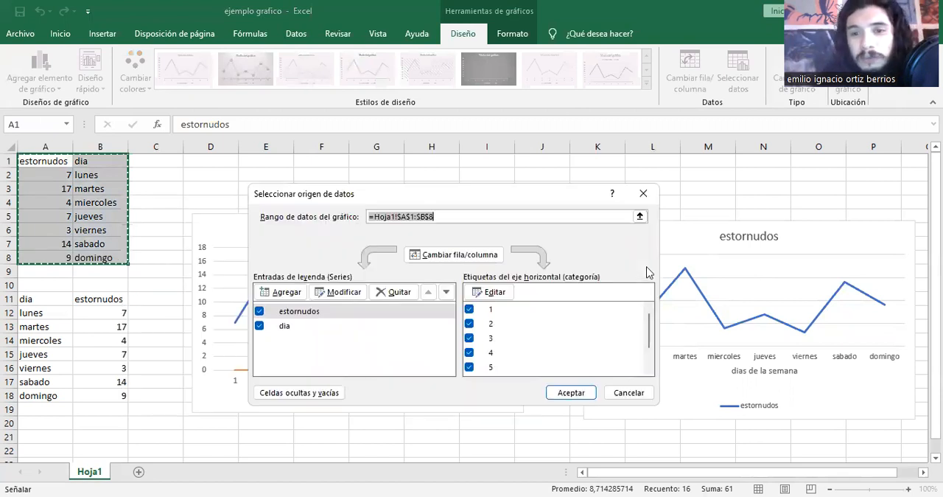
left_click(911, 476)
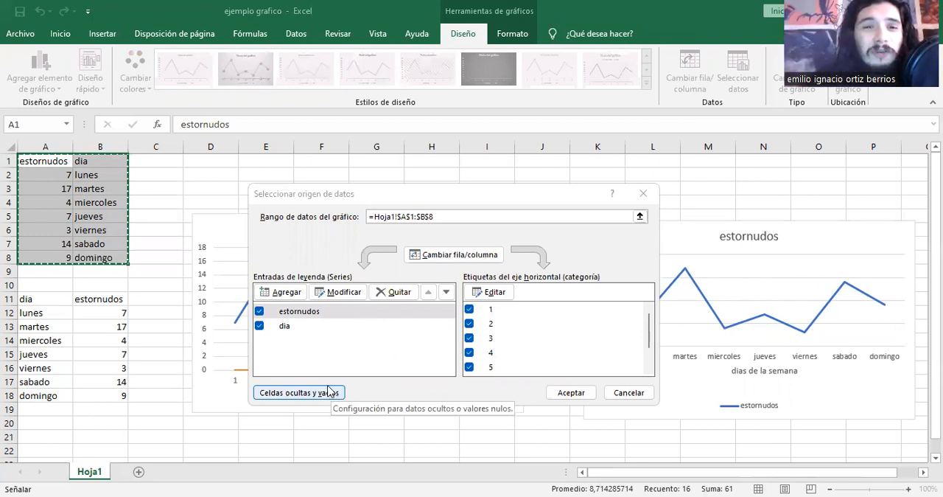
left_click(311, 315)
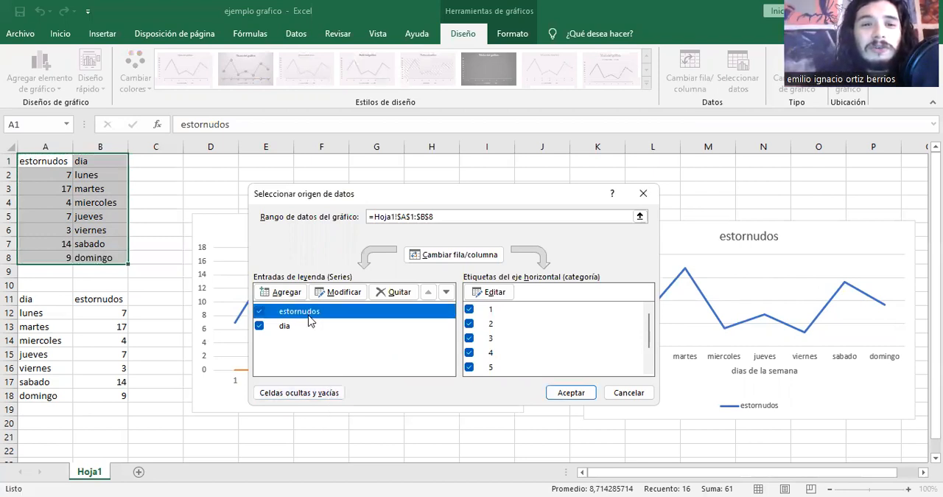
left_click(308, 329)
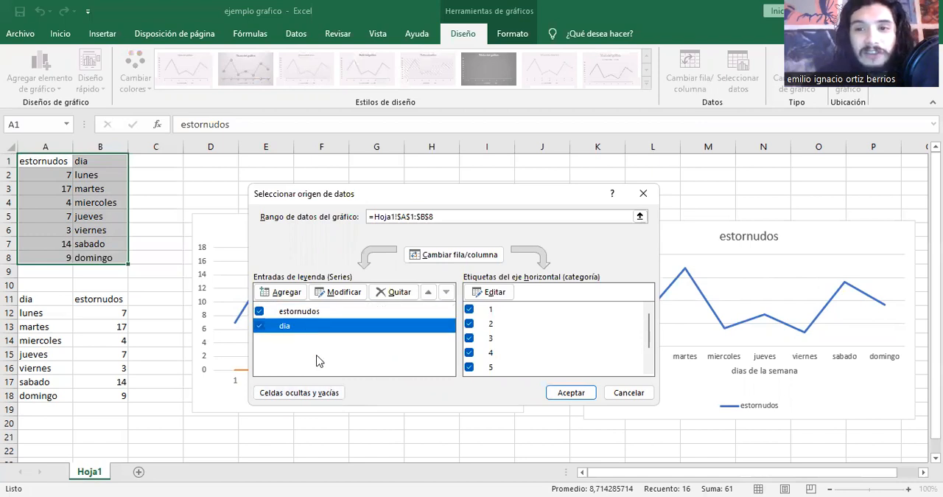
left_click(338, 311)
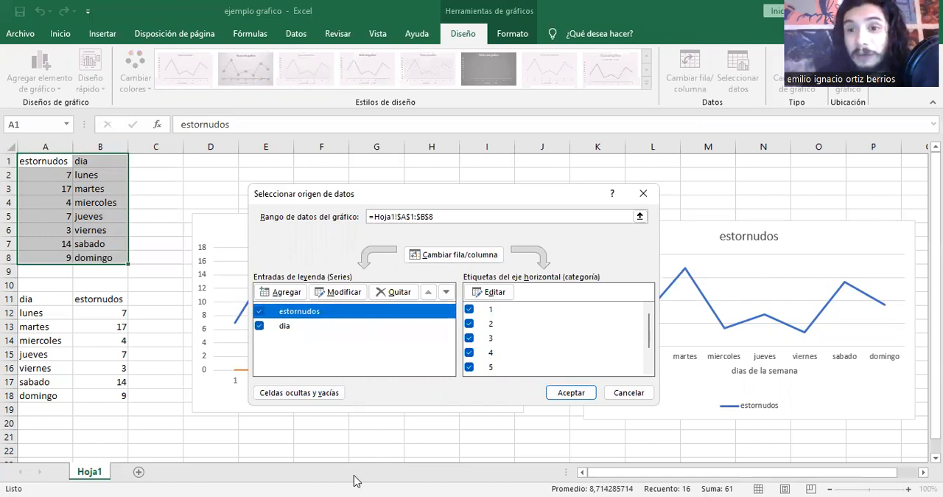
left_click(302, 330)
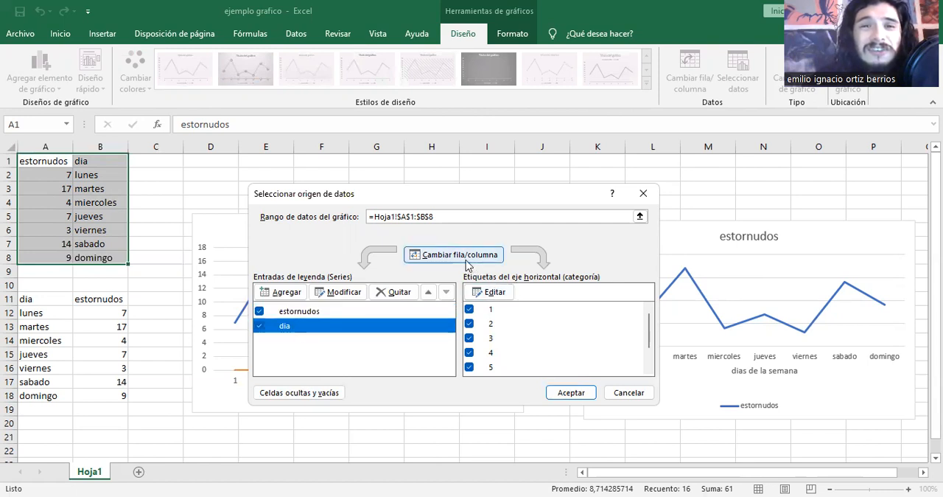
left_click(395, 295)
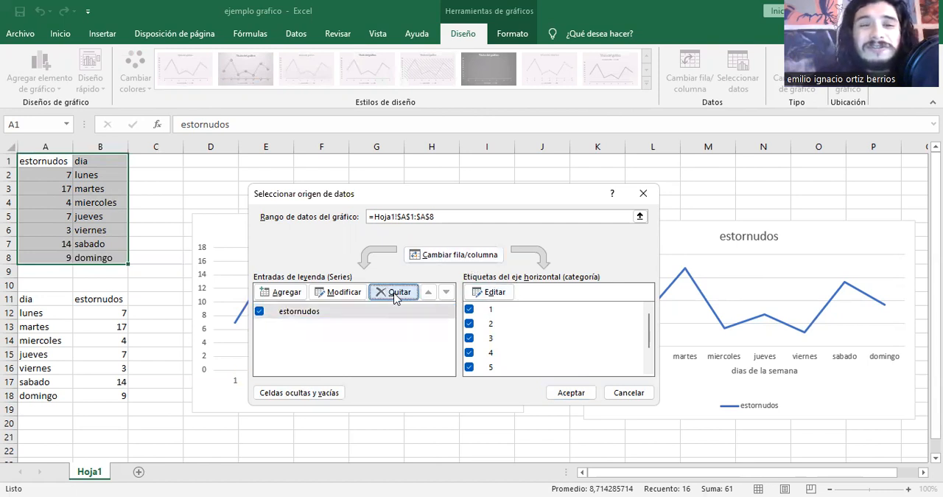
left_click(585, 397)
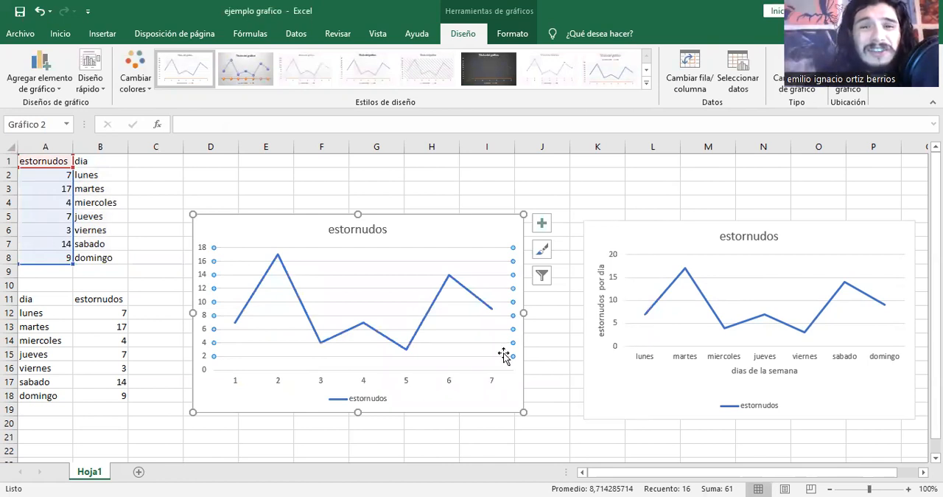
Open the new chart's data source selection again and select the first horizontal axis category.
right_click(344, 350)
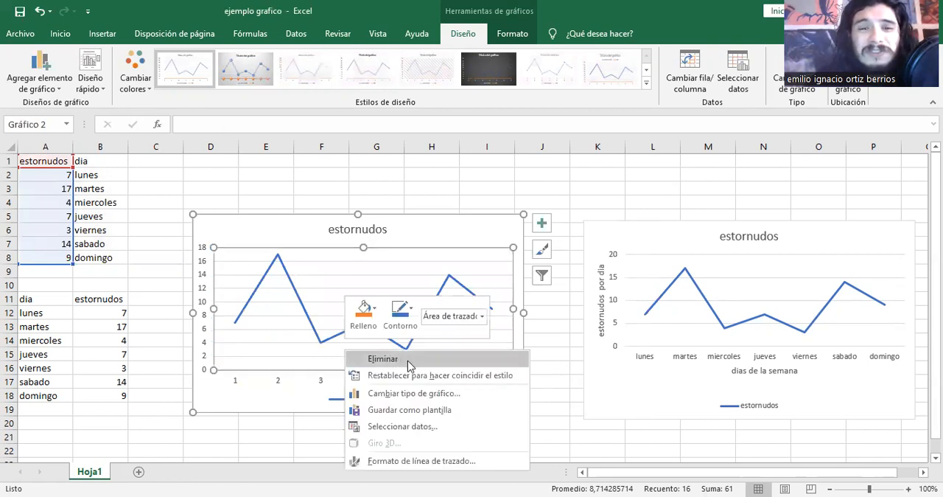
left_click(437, 427)
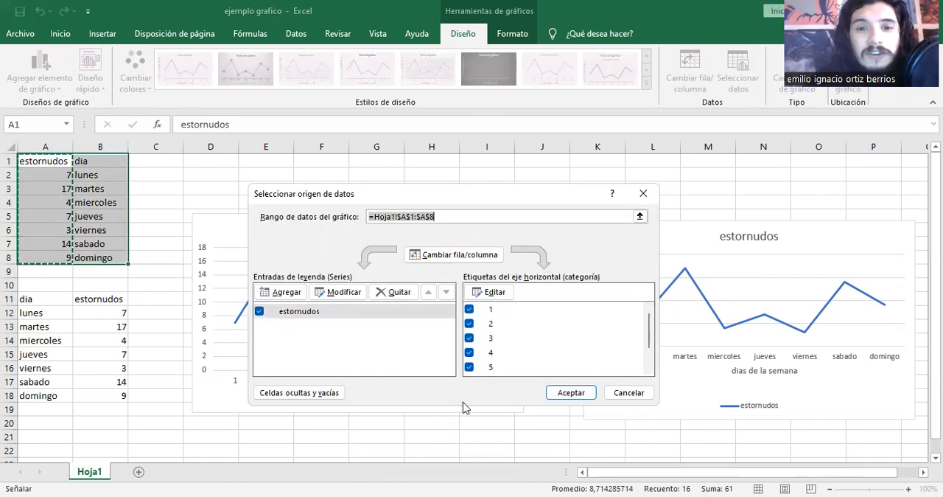
left_click(504, 311)
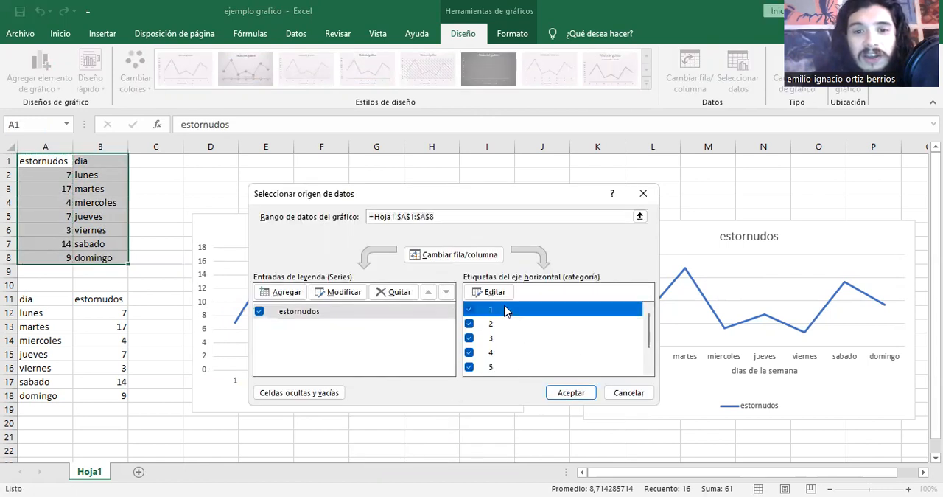
left_click(488, 292)
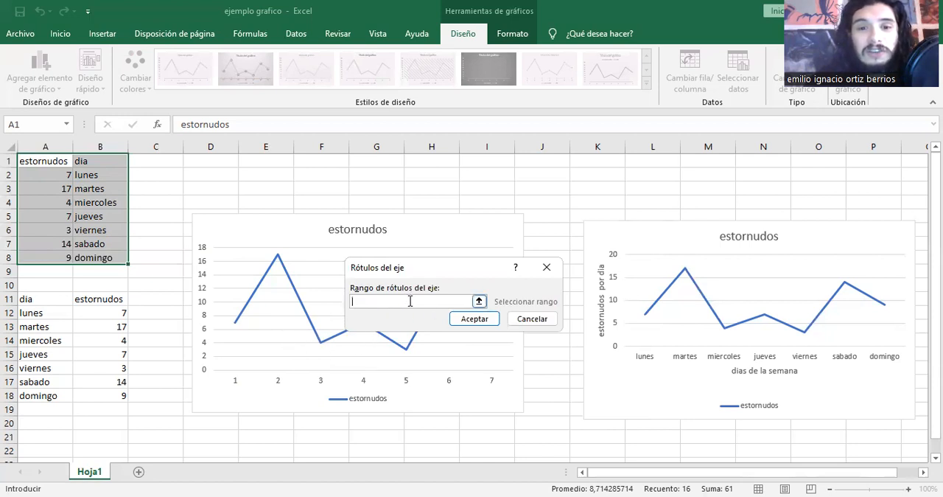
left_click(79, 172)
left_click_drag(81, 174, 86, 188)
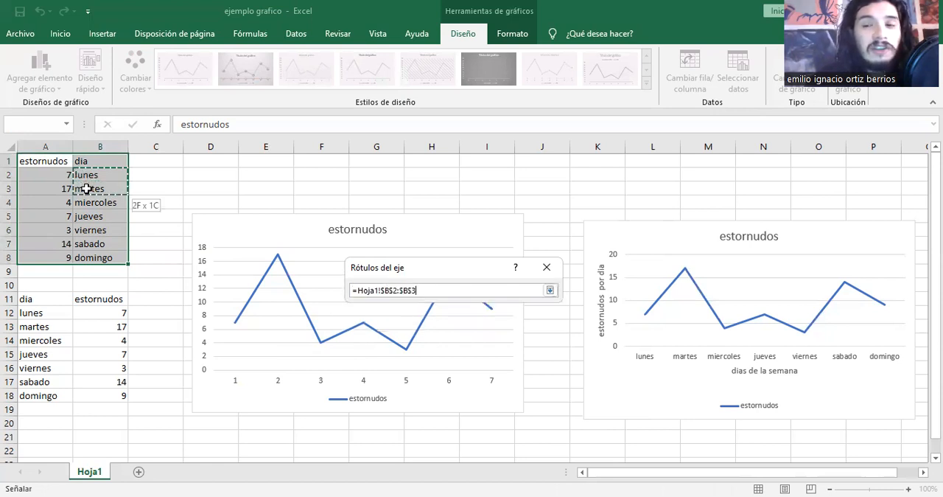
left_click_drag(86, 189, 105, 260)
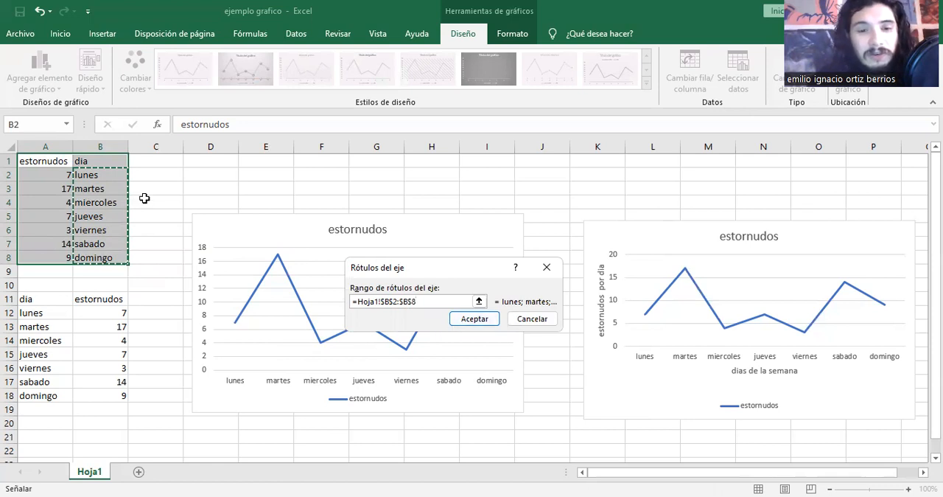
key("ctrl+z")
left_click(530, 325)
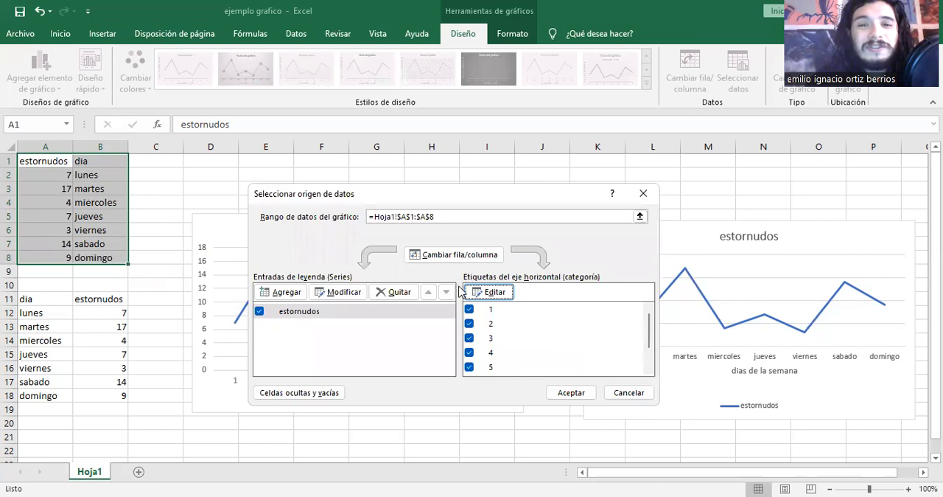
Set the new chart's horizontal axis labels to the weekday names in Hoja1 B2:B8.
left_click(489, 292)
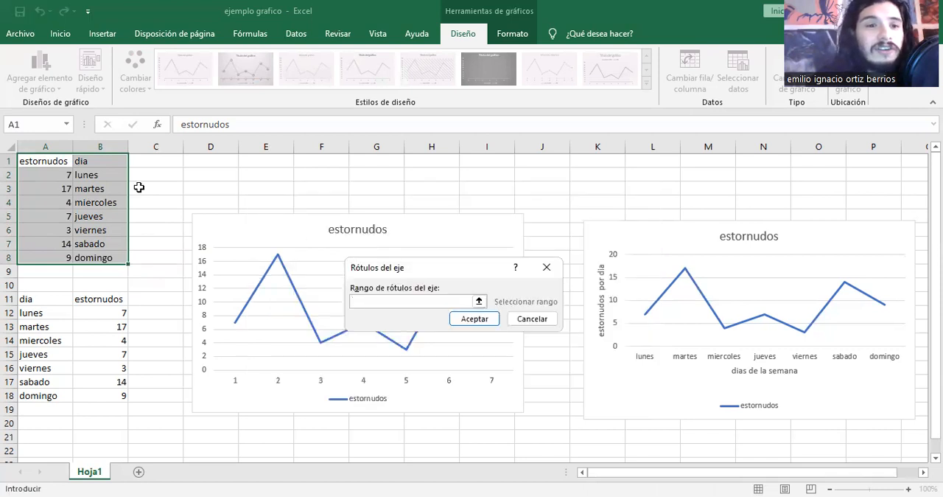
left_click(81, 174)
left_click_drag(80, 174, 116, 261)
left_click(487, 322)
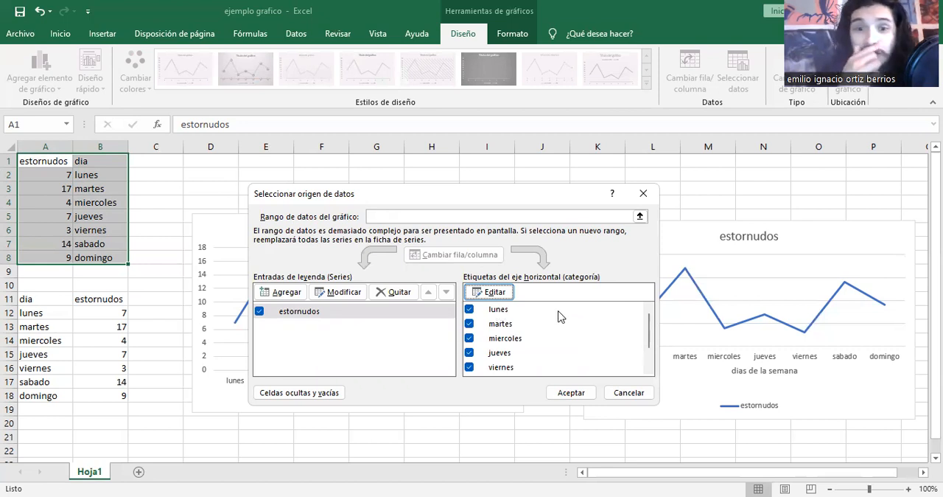
mouse_move(649, 322)
left_mouse_down()
mouse_move(645, 366)
mouse_move(646, 316)
left_mouse_up()
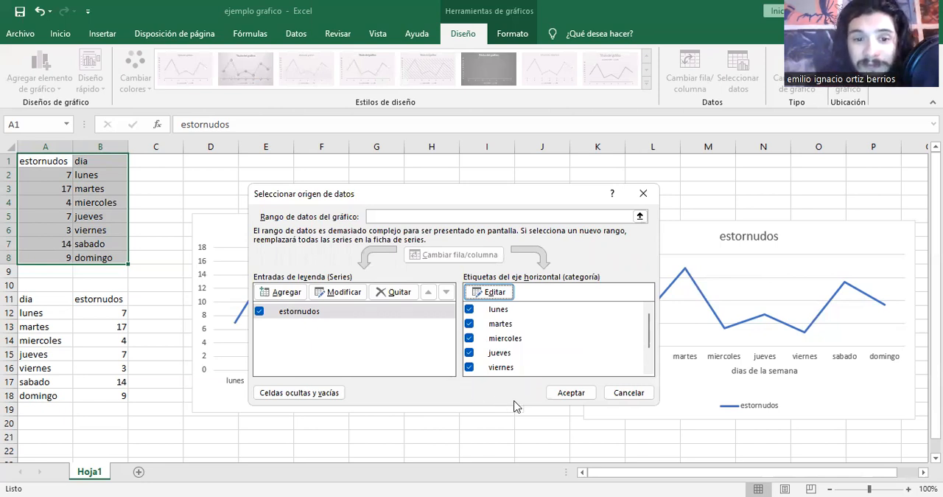
Accept the data source changes and restyle the new chart, trying the grey style with markers before applying the solid blue style with a white line.
left_click(572, 393)
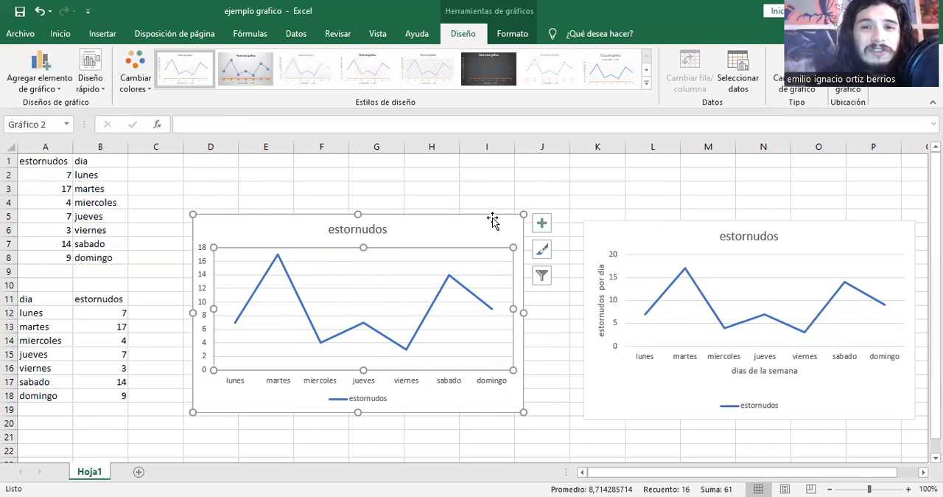
left_click(542, 250)
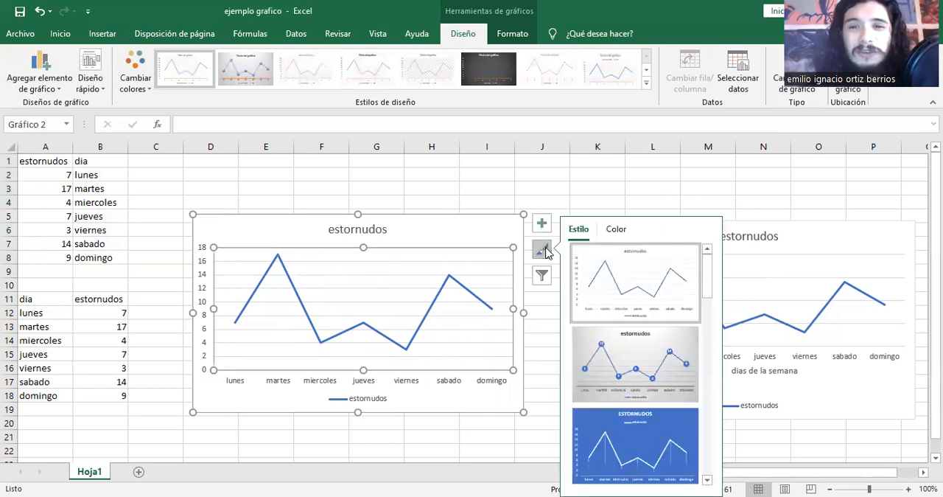
left_click(652, 373)
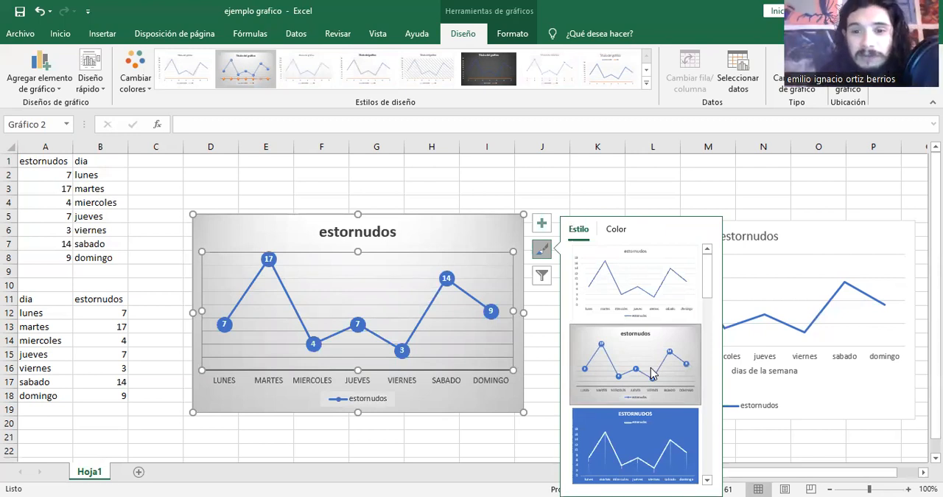
left_click(624, 439)
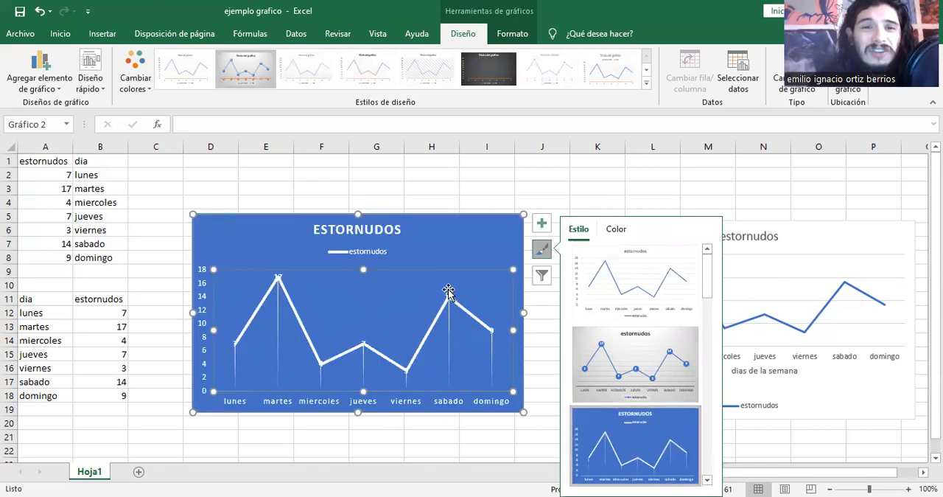
left_click(544, 280)
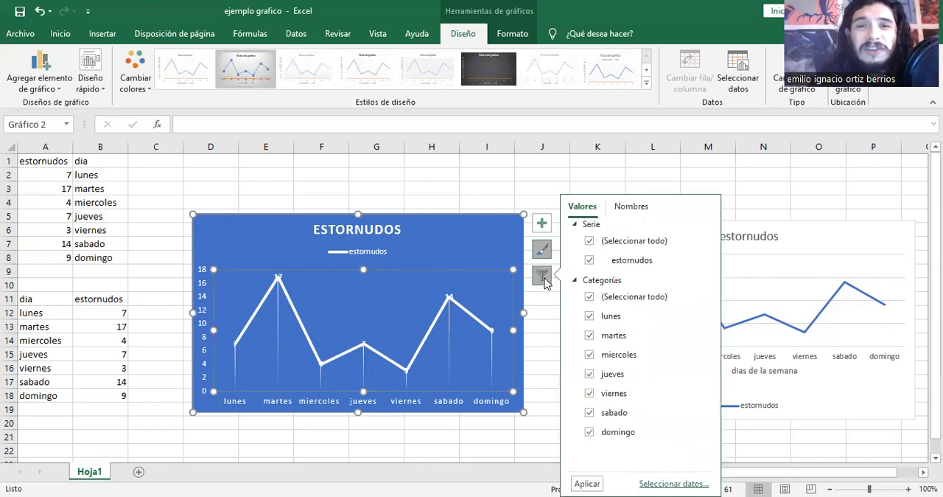
left_click(542, 224)
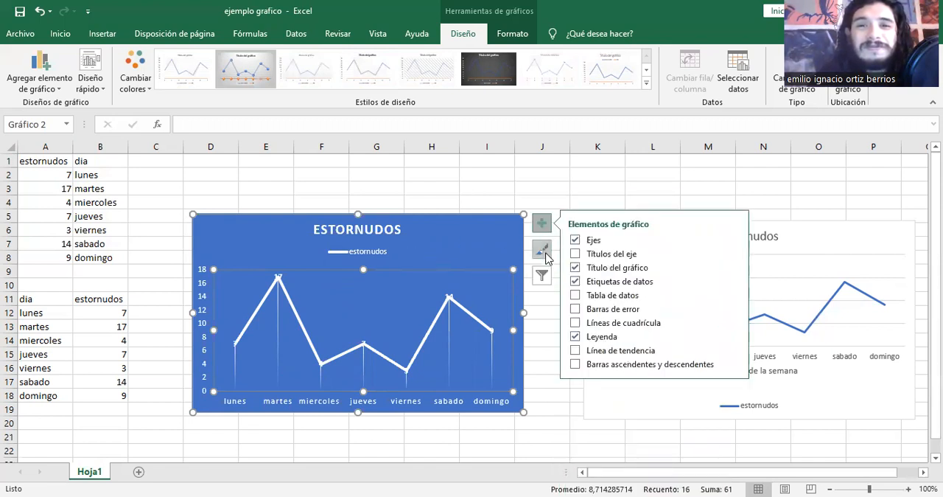
left_click(512, 188)
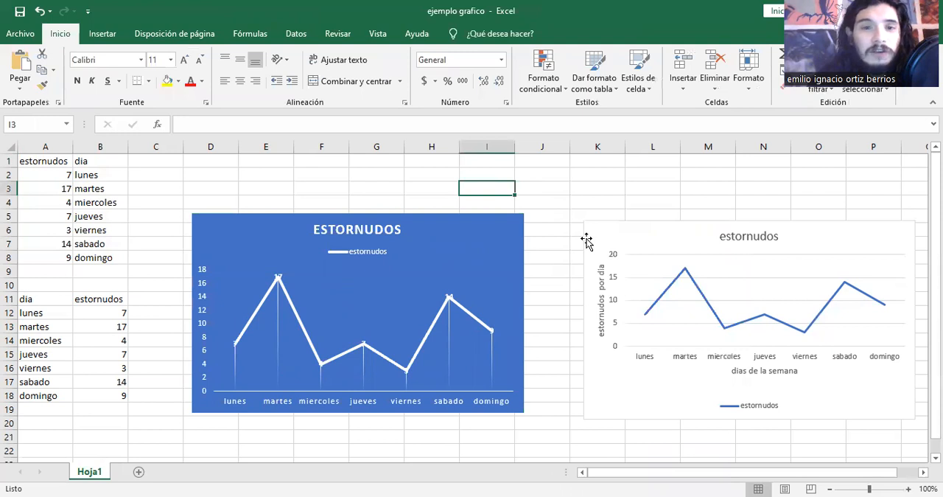